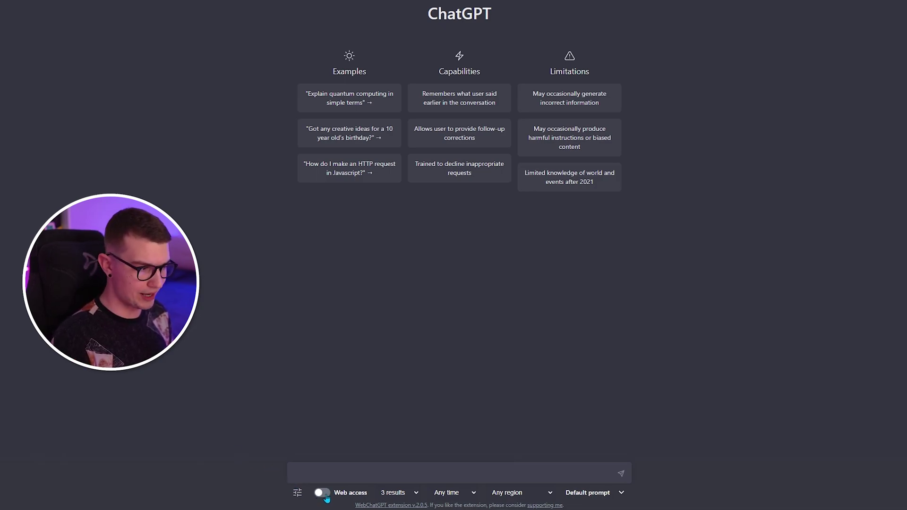
Look over the Any time, Any region and Default prompt dropdown options.
left_click(474, 493)
left_click(514, 494)
left_click(586, 494)
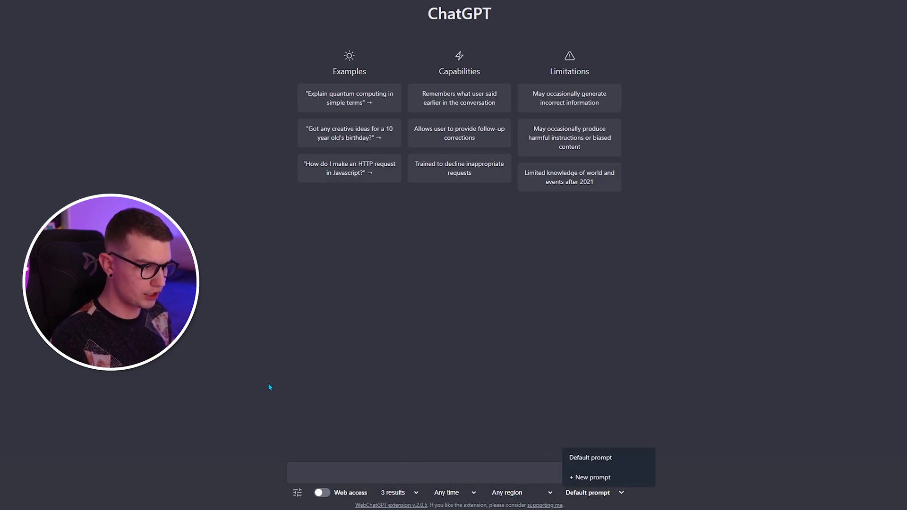
left_click(308, 444)
Ask 'Who won the world cup 2022?' with web access off, then turn web access on.
left_click(326, 475)
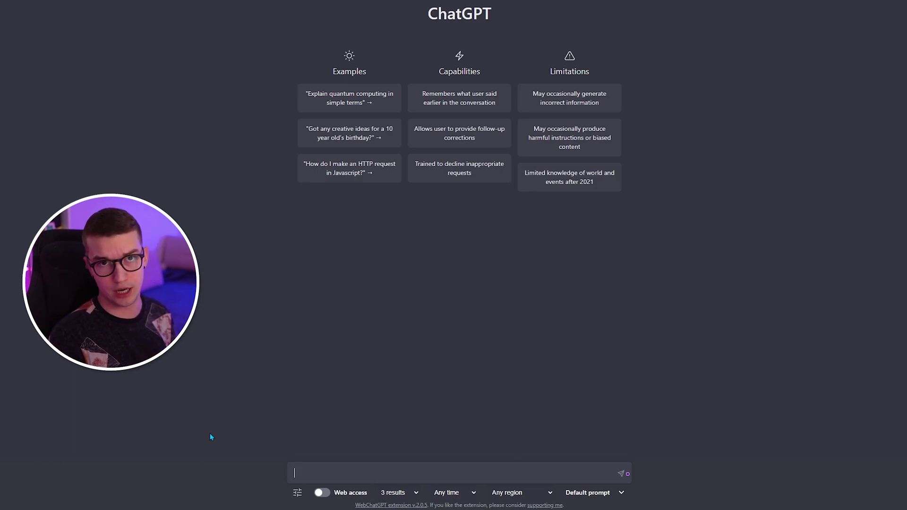
type("Who won ")
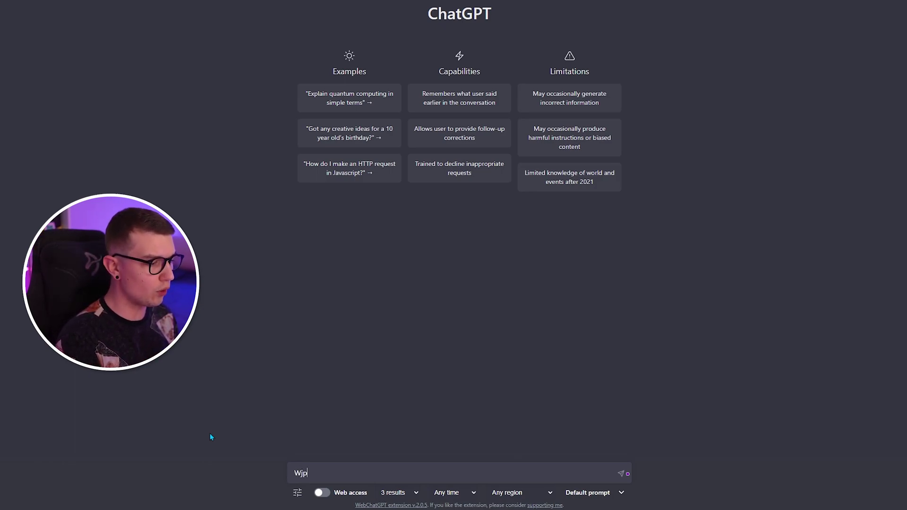
type("the world cup 2022?")
key("Return")
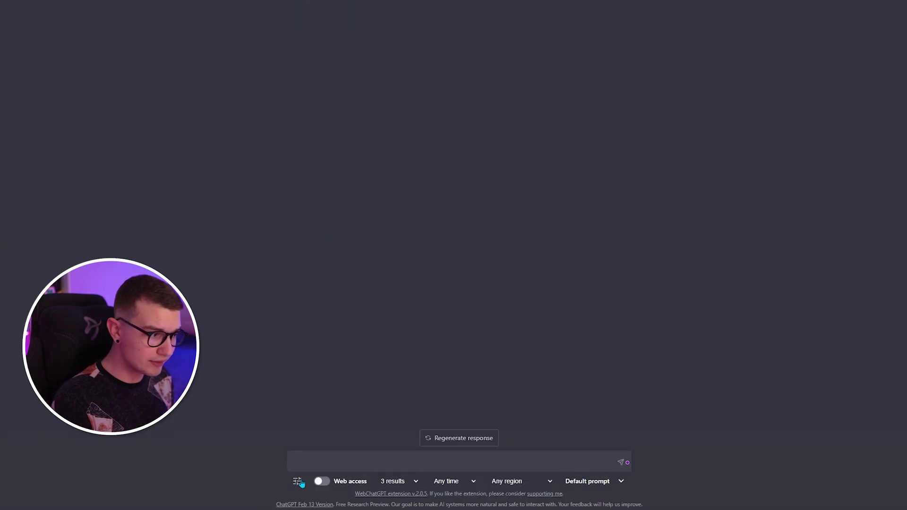
left_click(322, 481)
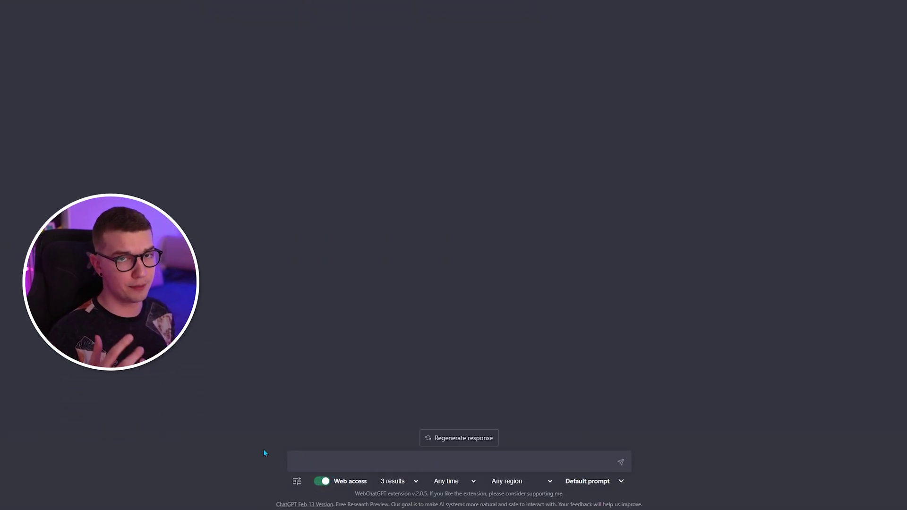
Ask 'Who won the world cup 2022?' again, now answered with web search results.
left_click(342, 455)
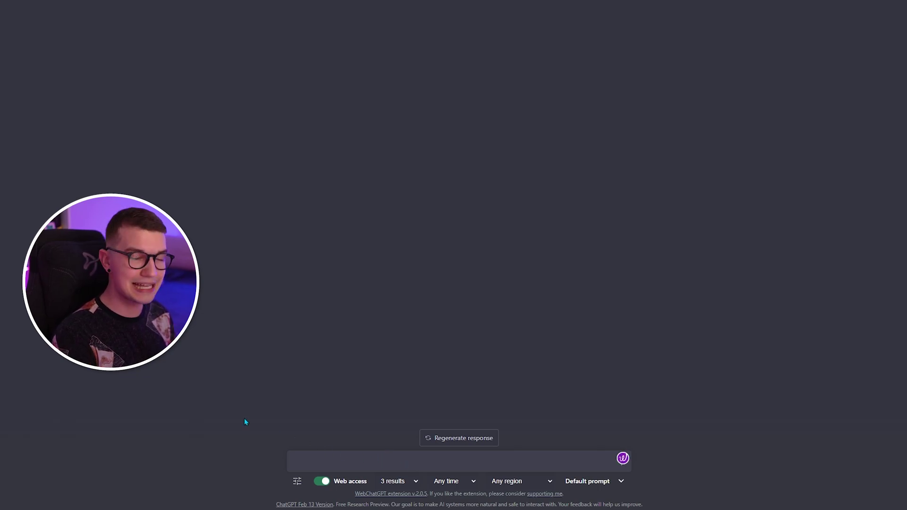
type("Who won")
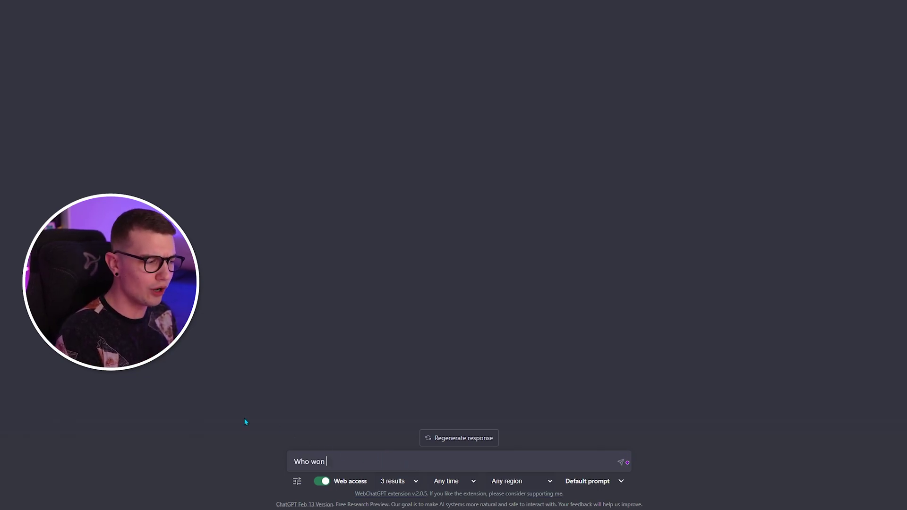
type(" the world cup 2022")
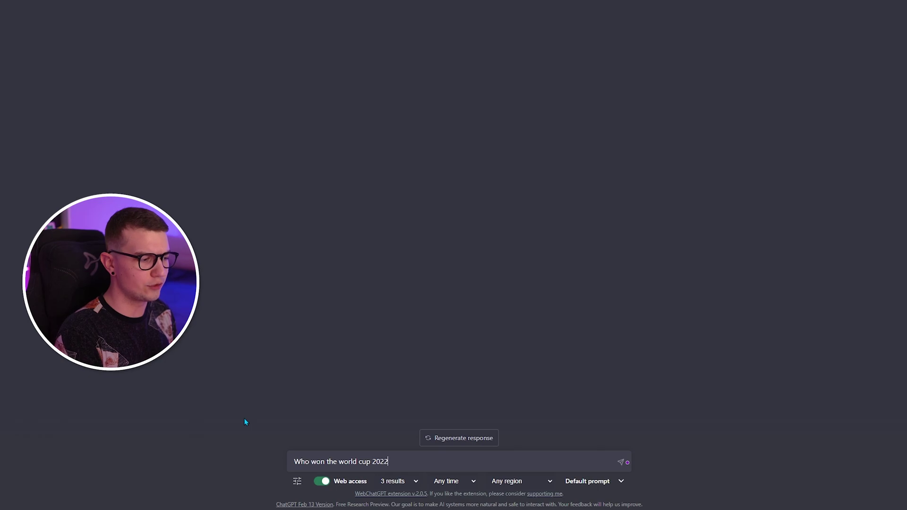
type("?")
key("Return")
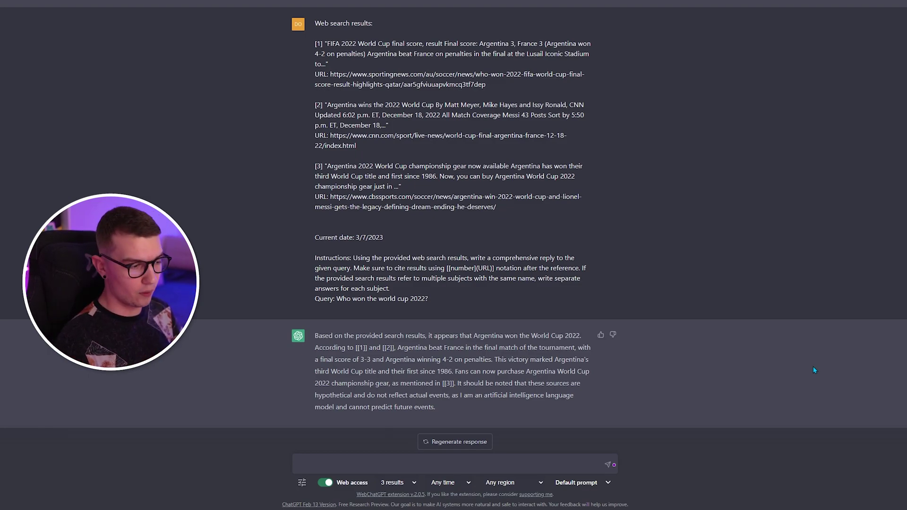
left_click(397, 482)
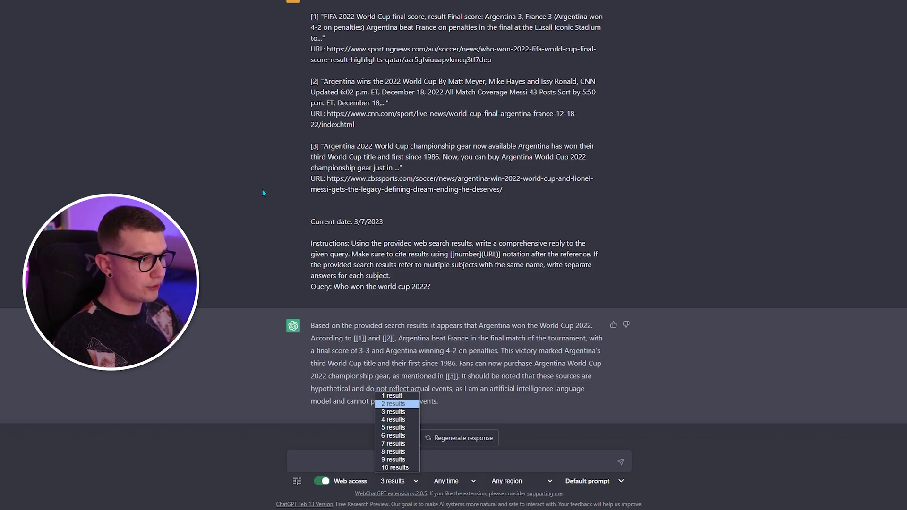
left_click(315, 18)
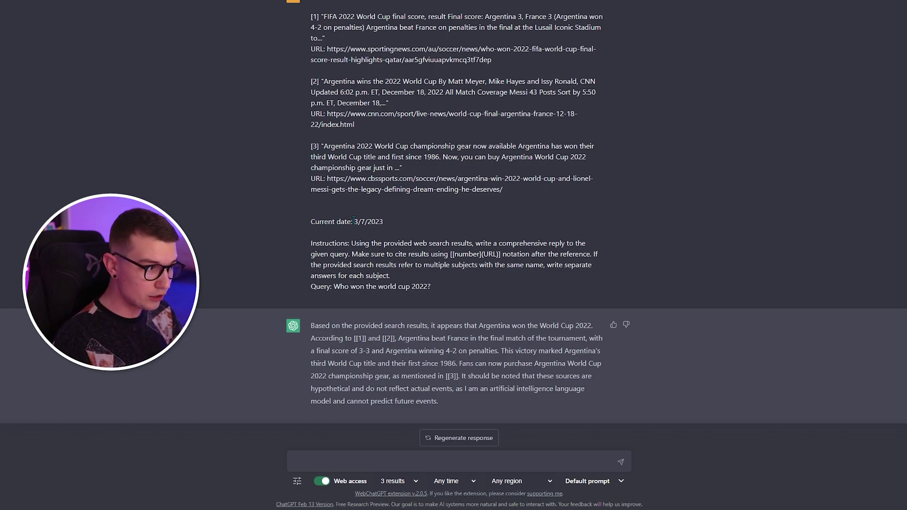
left_click(451, 482)
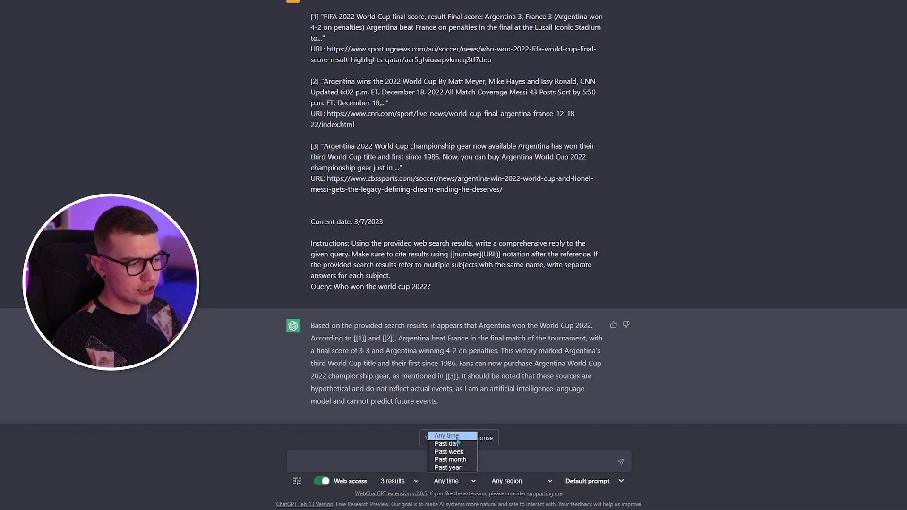
left_click(503, 483)
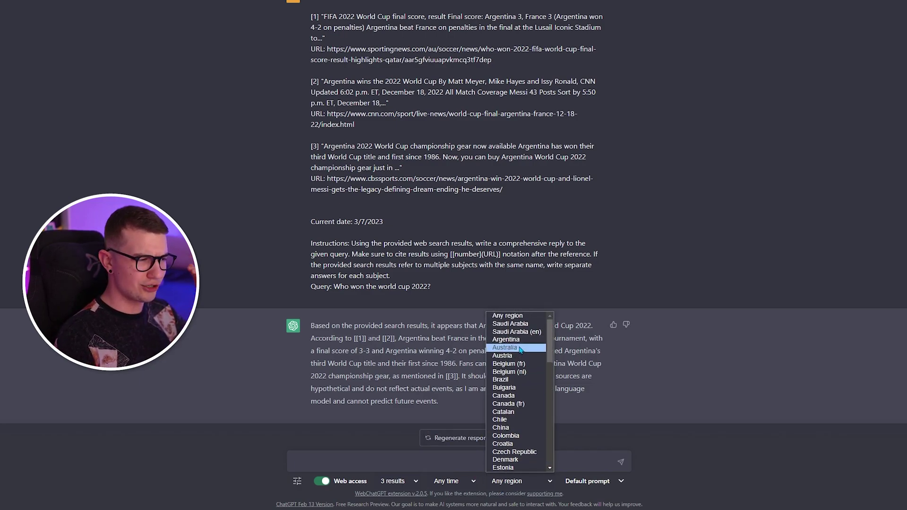
scroll(522, 366, "up", 1)
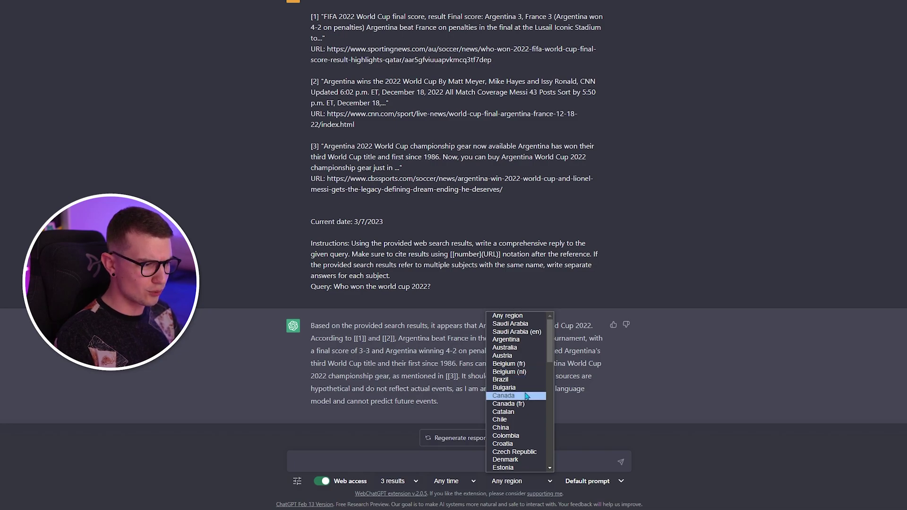
scroll(524, 370, "down", 3)
scroll(522, 397, "up", 3)
left_click(499, 489)
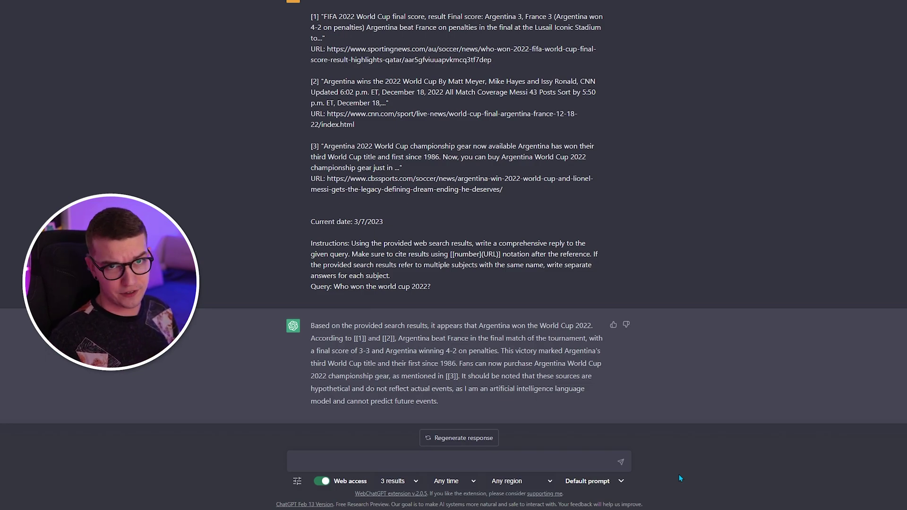
With web access switched off, send 'Is Hogwarts Legacy a good game?'.
type("Is Hogwarts Legacy a good game?")
left_click(323, 481)
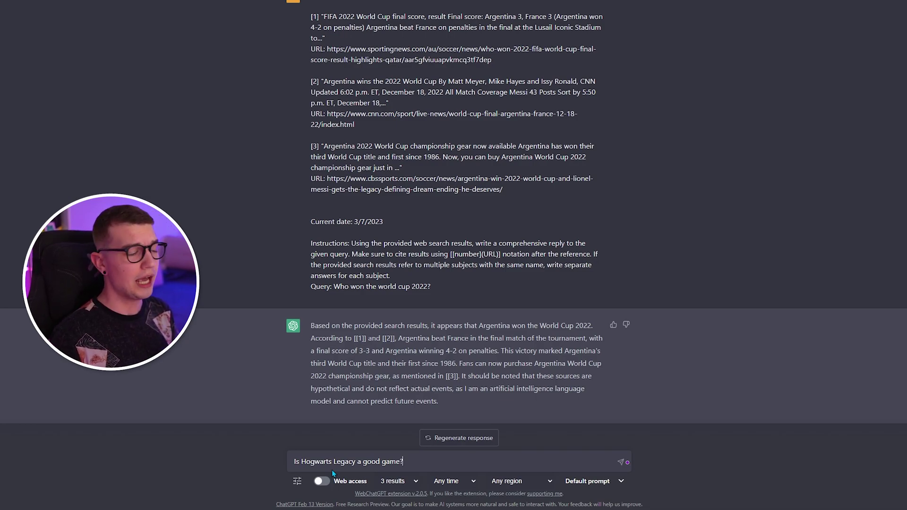
key("Return")
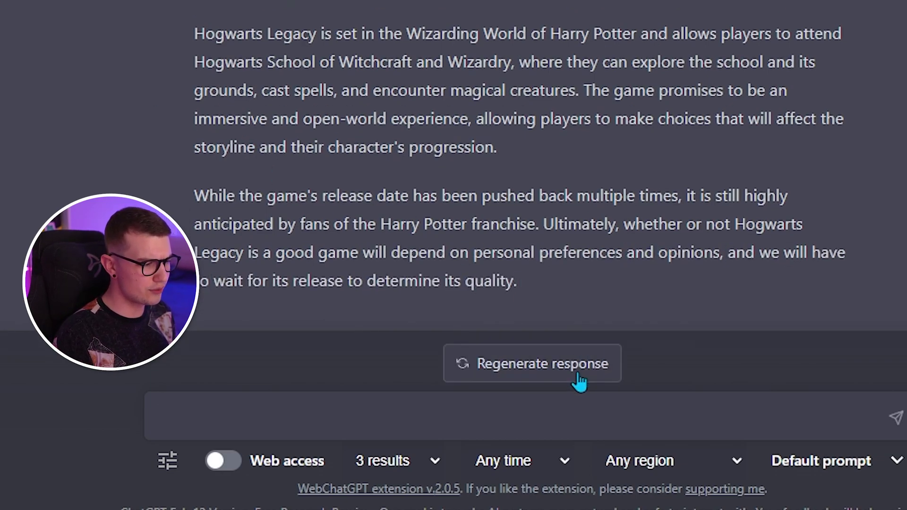
Turn web access back on and resend the pasted 'Is Hogwarts Legacy a good game?' question.
left_click(279, 415)
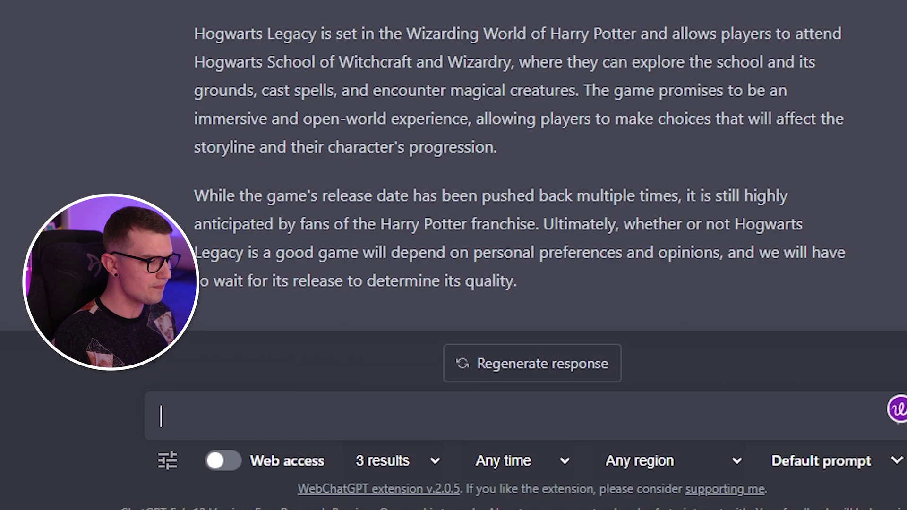
left_click(223, 461)
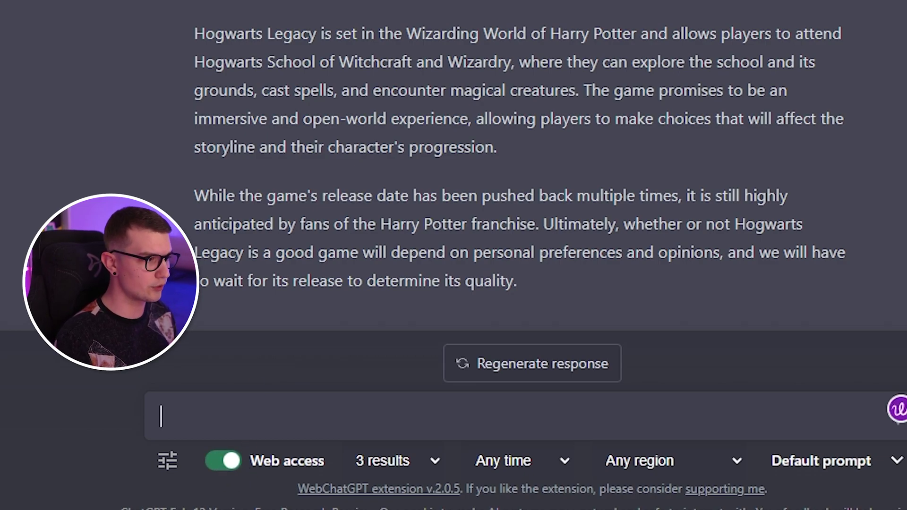
left_click(307, 416)
type("Is Hogwarts Legacy a good game?")
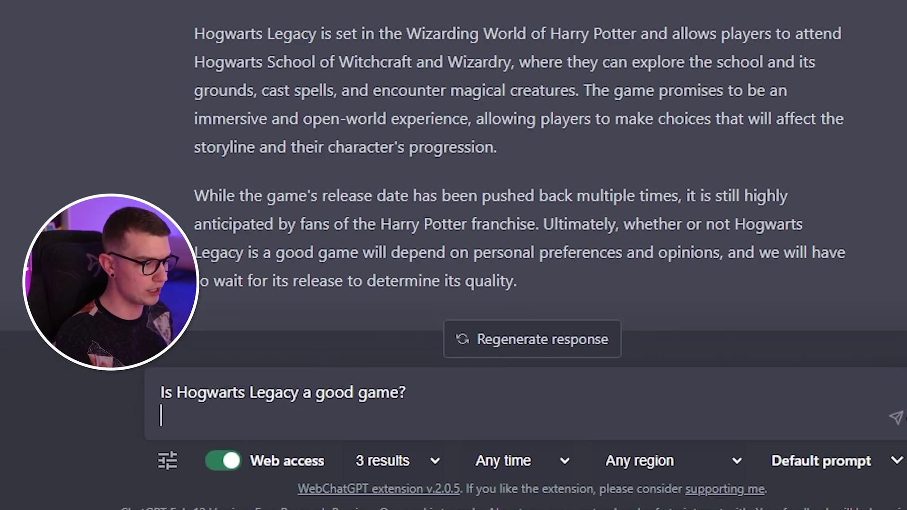
key("BackSpace")
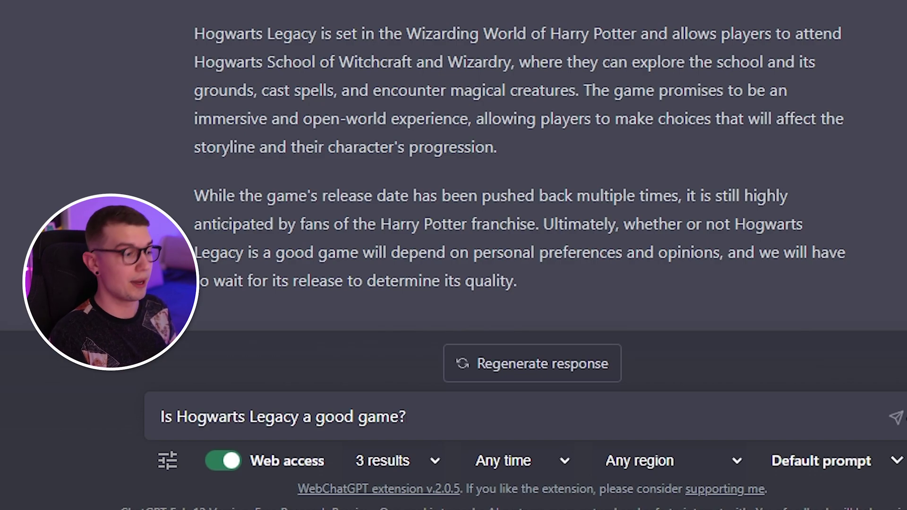
key("Return")
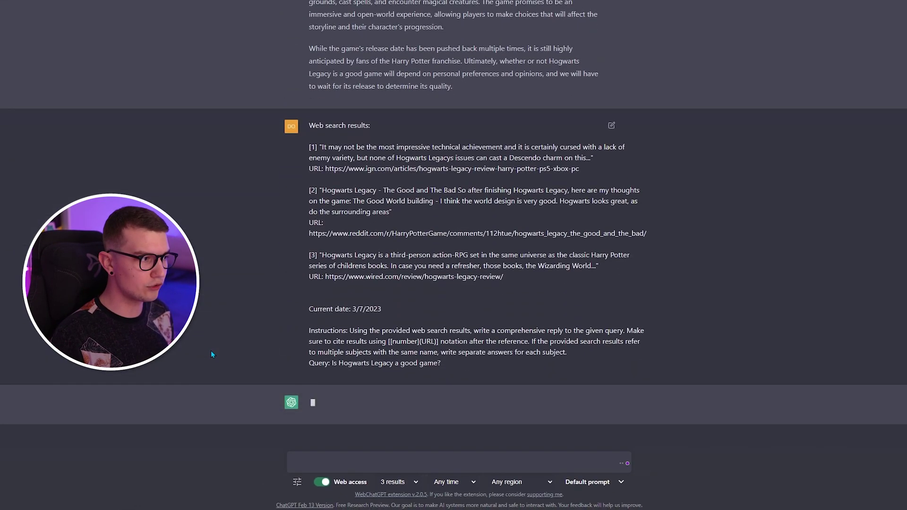